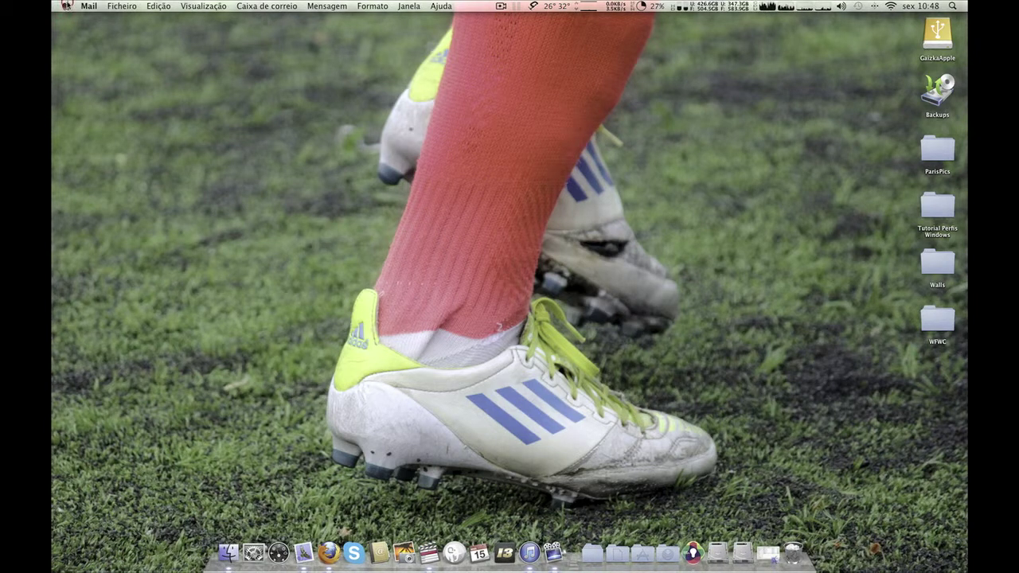
Step: Open the monitor settings in System Preferences and show the Cinema display's colour profiles
click(70, 6)
click(75, 57)
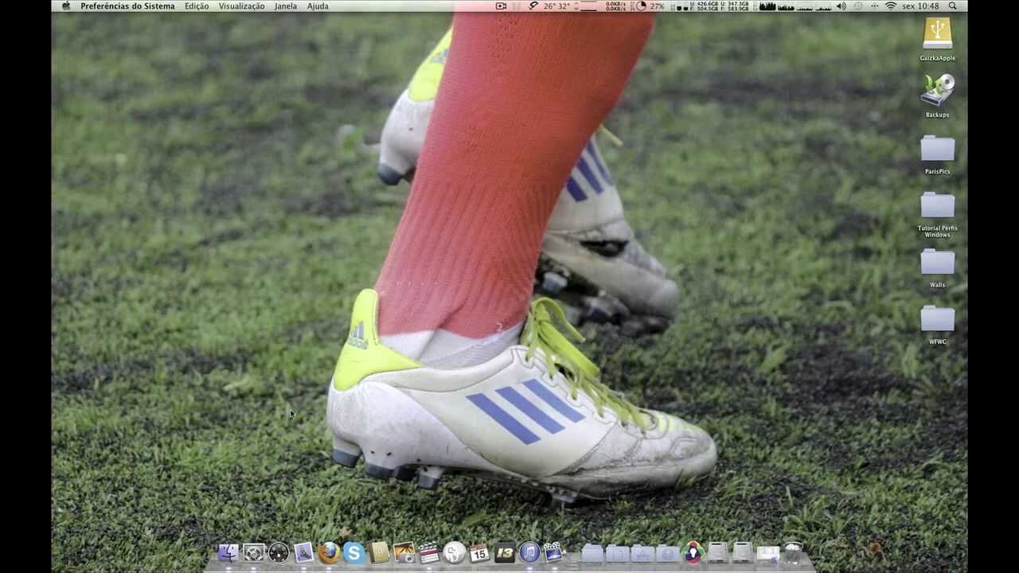
drag(286, 108, 510, 115)
click(439, 201)
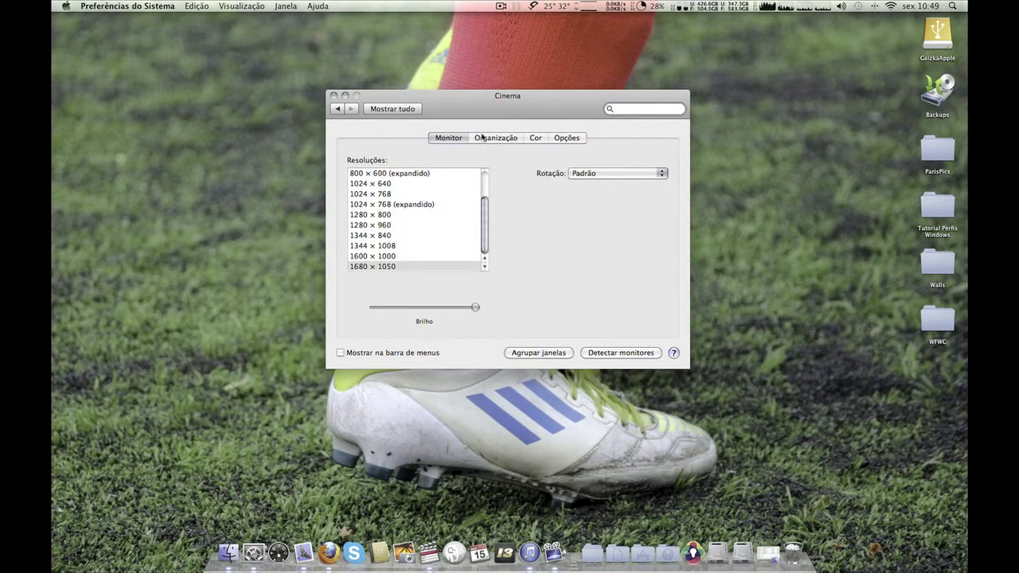
click(534, 140)
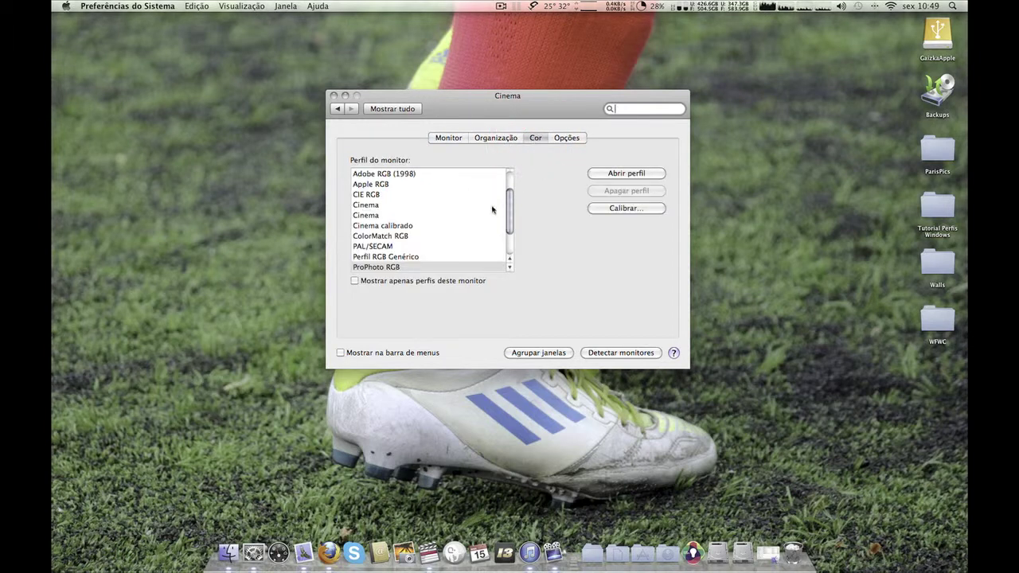
Step: Look through the available monitor colour profiles and select ProPhoto RGB
drag(512, 212, 484, 222)
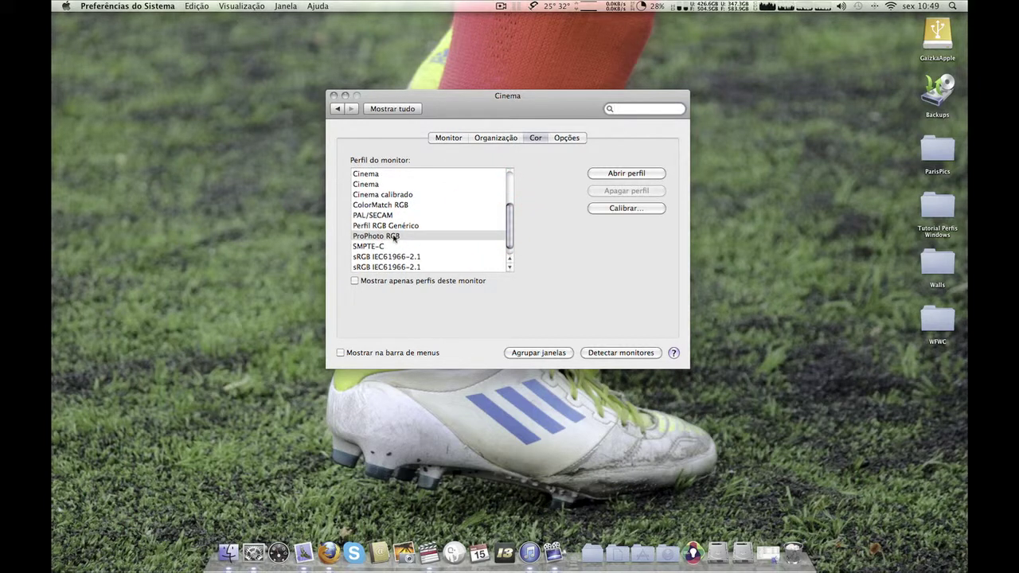
drag(510, 243, 498, 213)
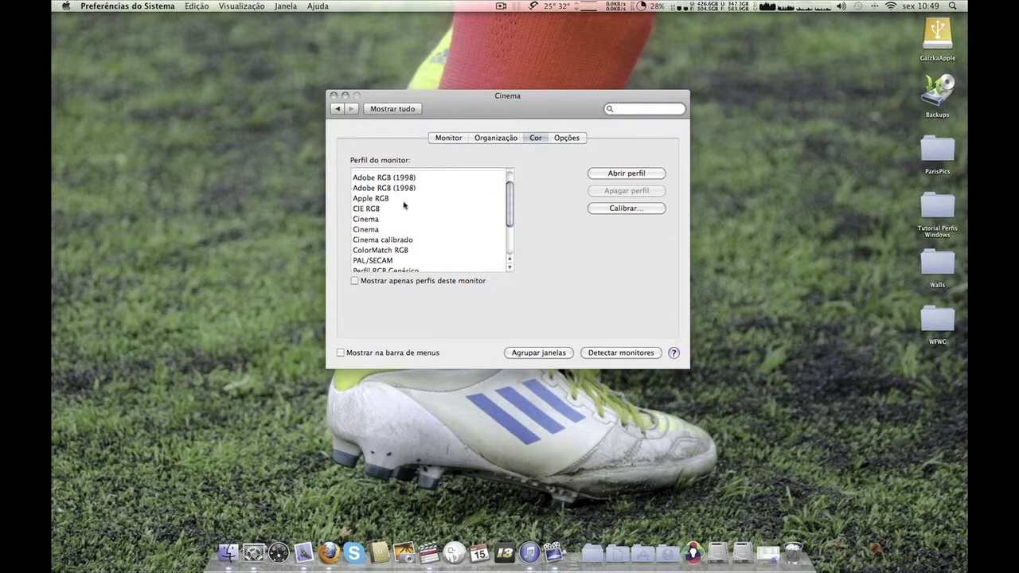
drag(511, 204, 502, 233)
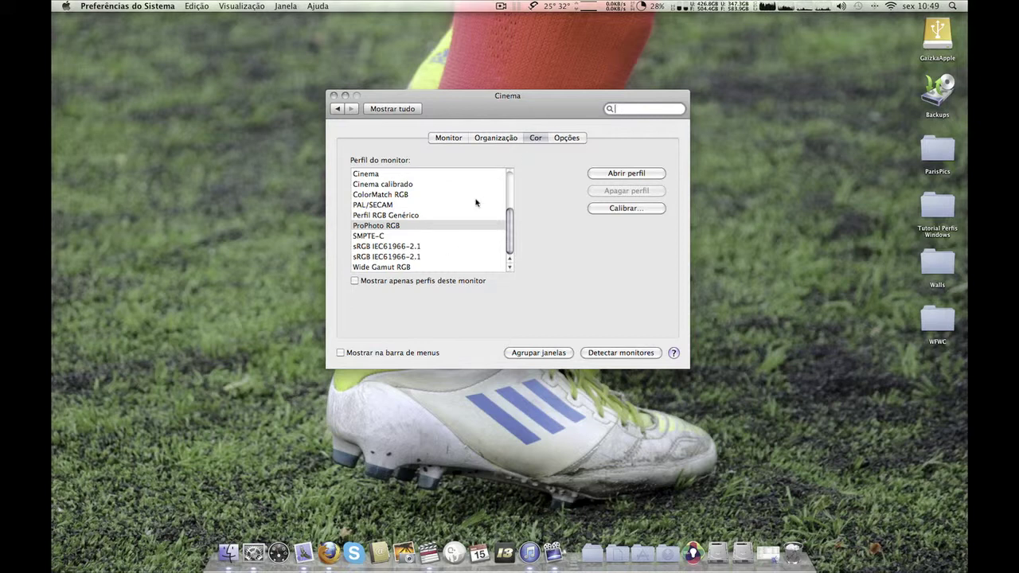
click(389, 226)
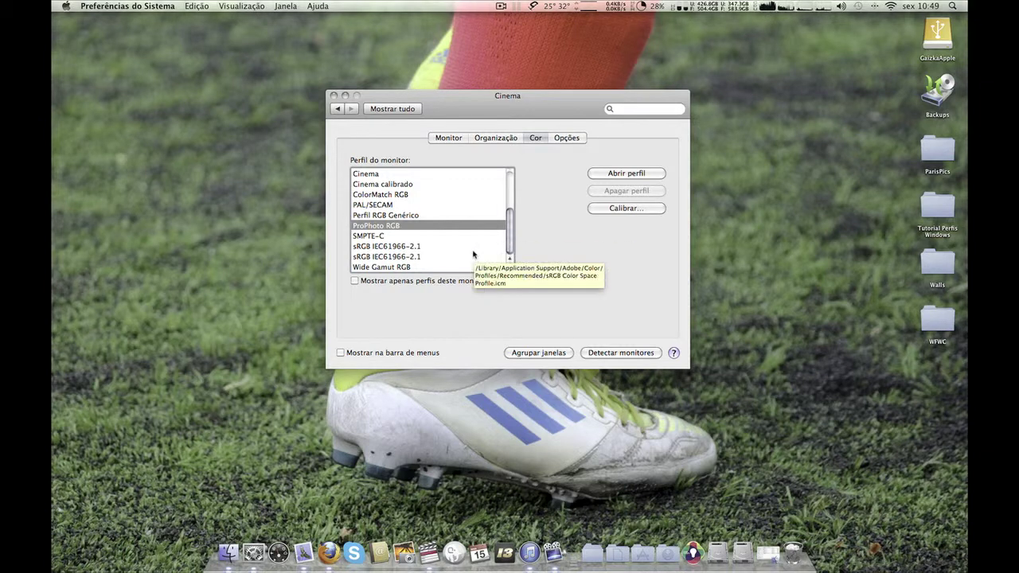
Step: Switch the monitor profile between sRGB IEC61966-2.1 and ProPhoto RGB to compare the wallpaper colours, ending on ProPhoto RGB
click(403, 247)
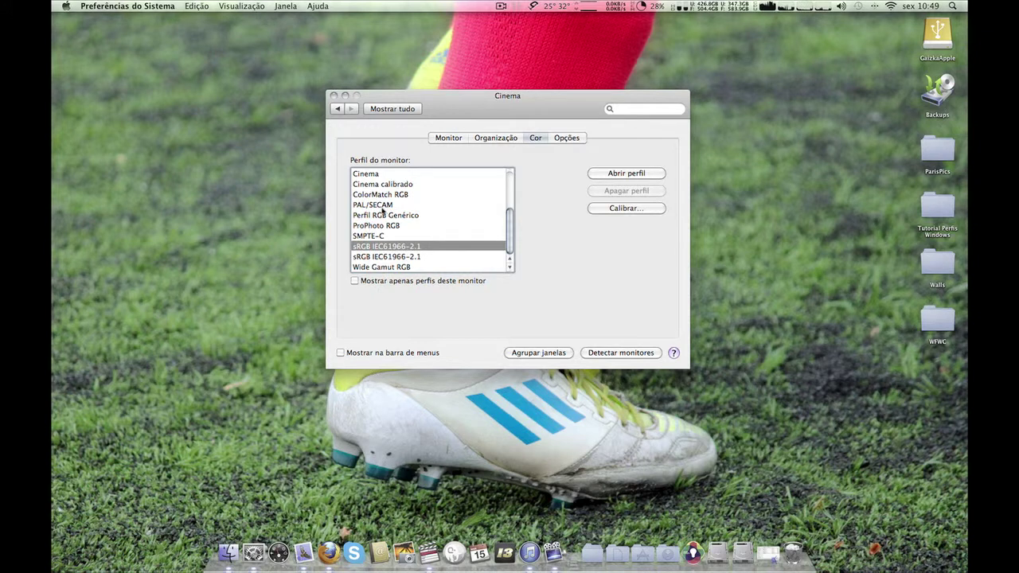
click(380, 225)
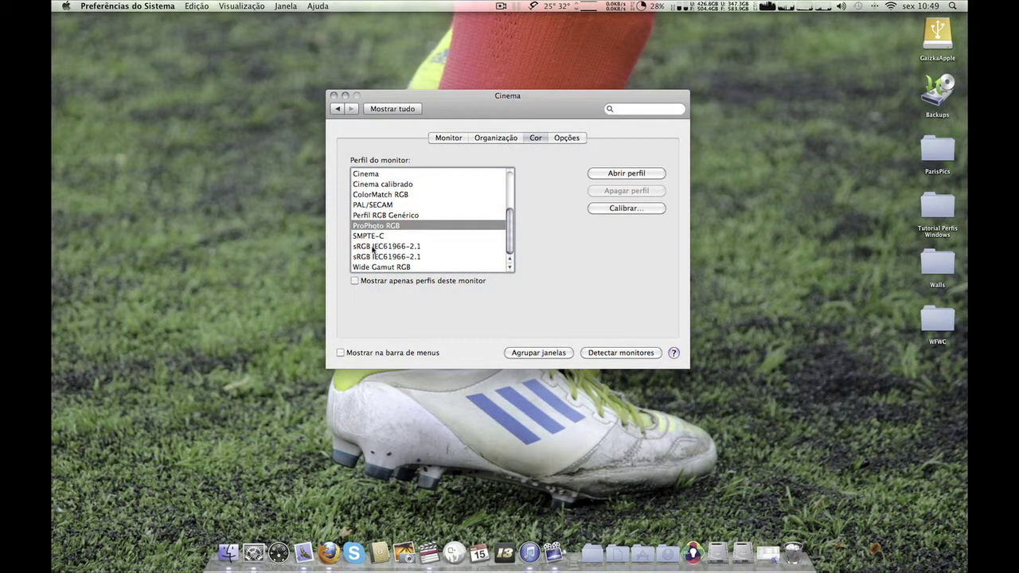
click(372, 247)
click(373, 226)
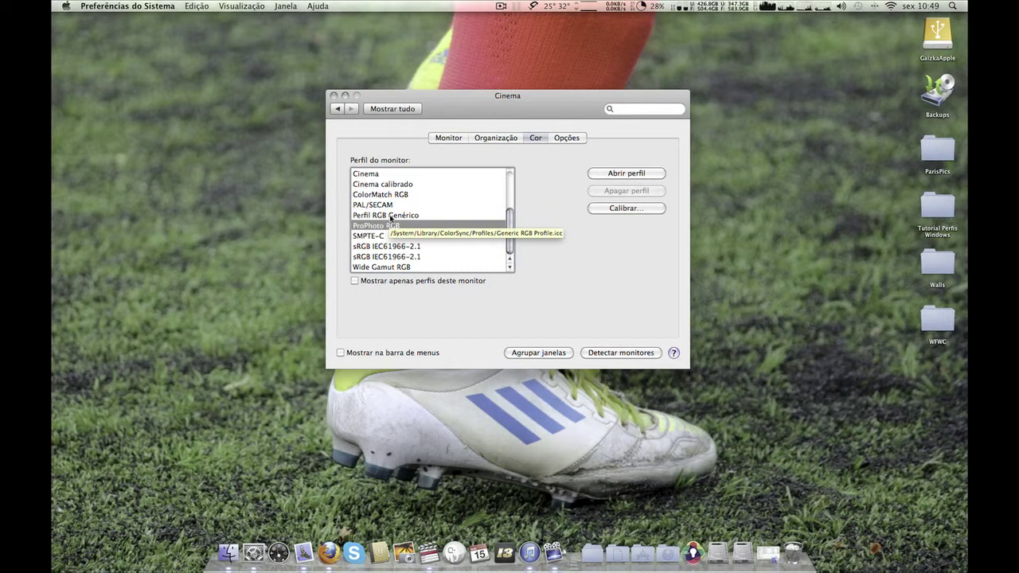
Step: Alternate the monitor profile between Perfil RGB Genérico and sRGB IEC61966-2.1 to compare their colours, finishing on ProPhoto RGB
click(390, 216)
click(391, 218)
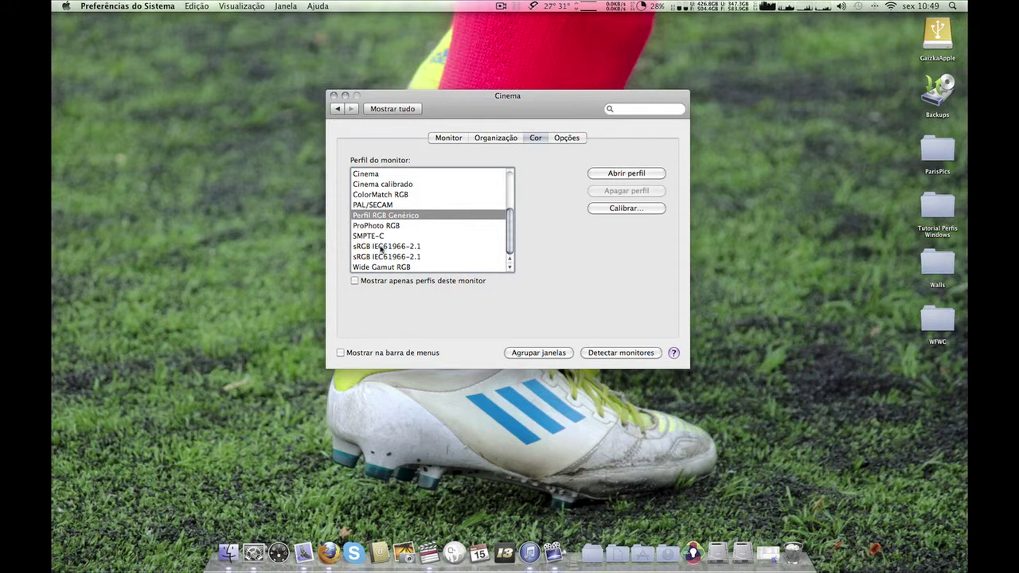
click(381, 247)
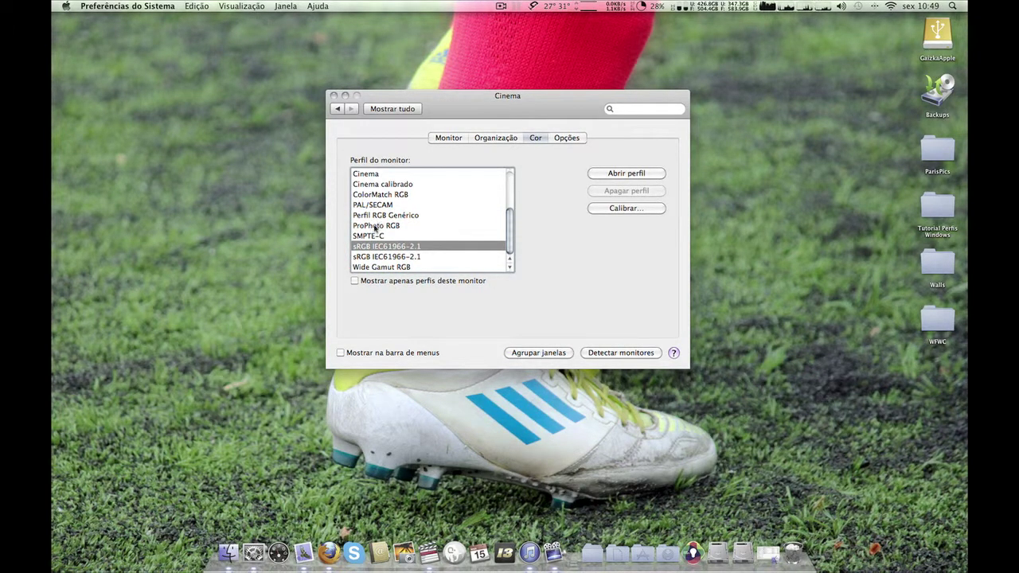
click(373, 215)
click(368, 247)
click(379, 216)
click(371, 247)
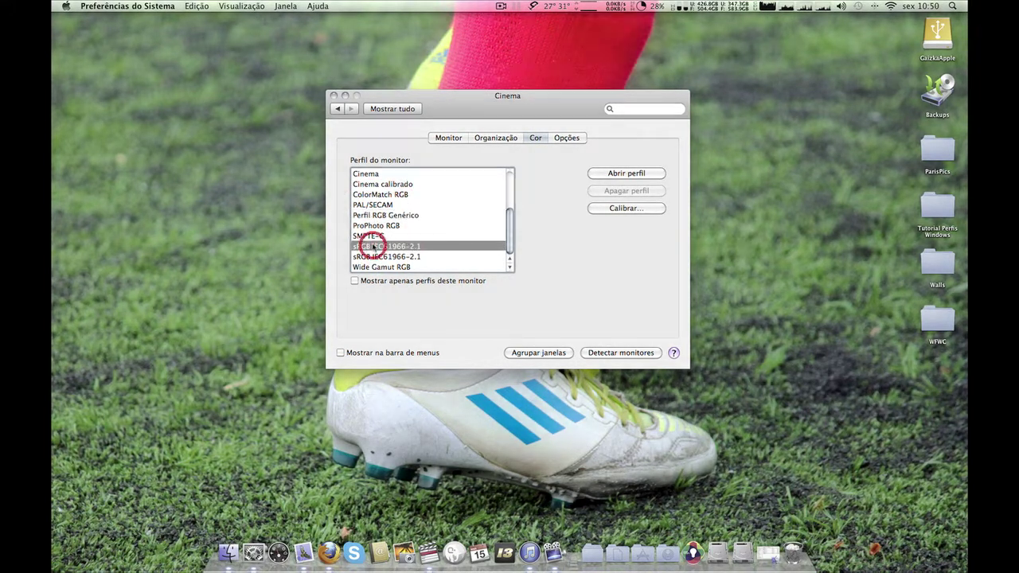
click(380, 226)
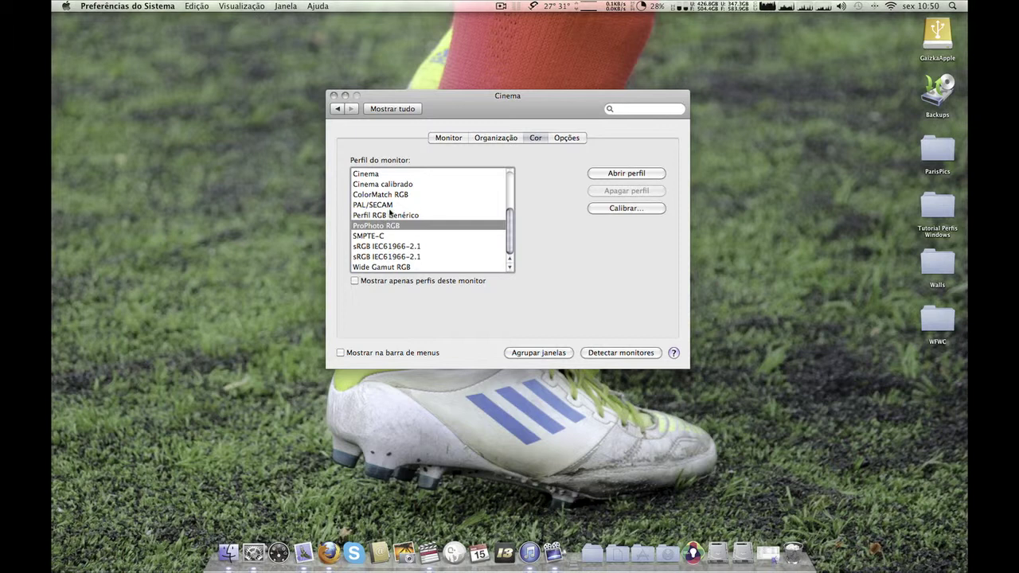
Step: Place the second monitor's settings window beside the main one and show its colour profiles
drag(508, 224, 488, 212)
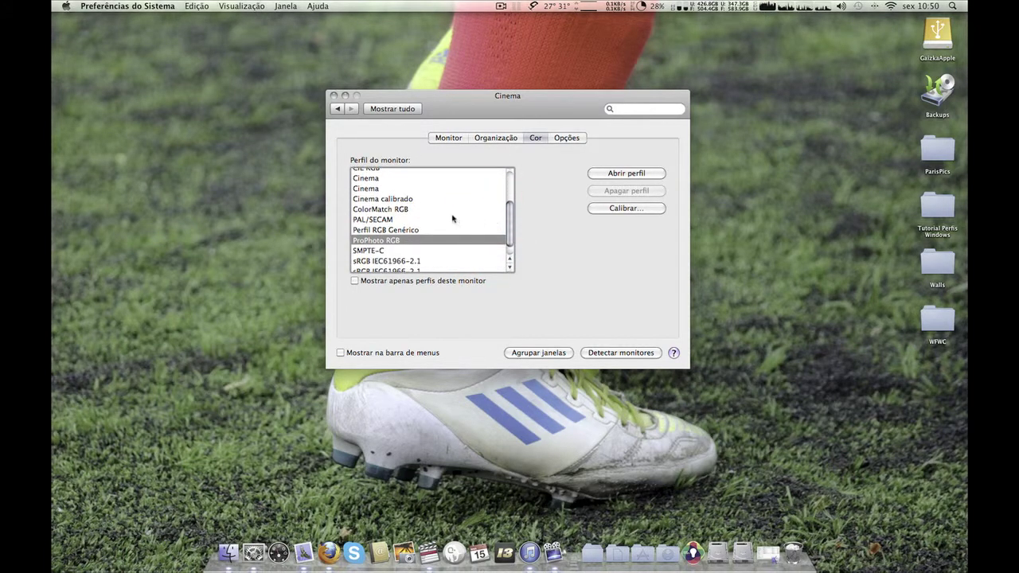
mouse_move(451, 218)
drag(553, 98, 389, 93)
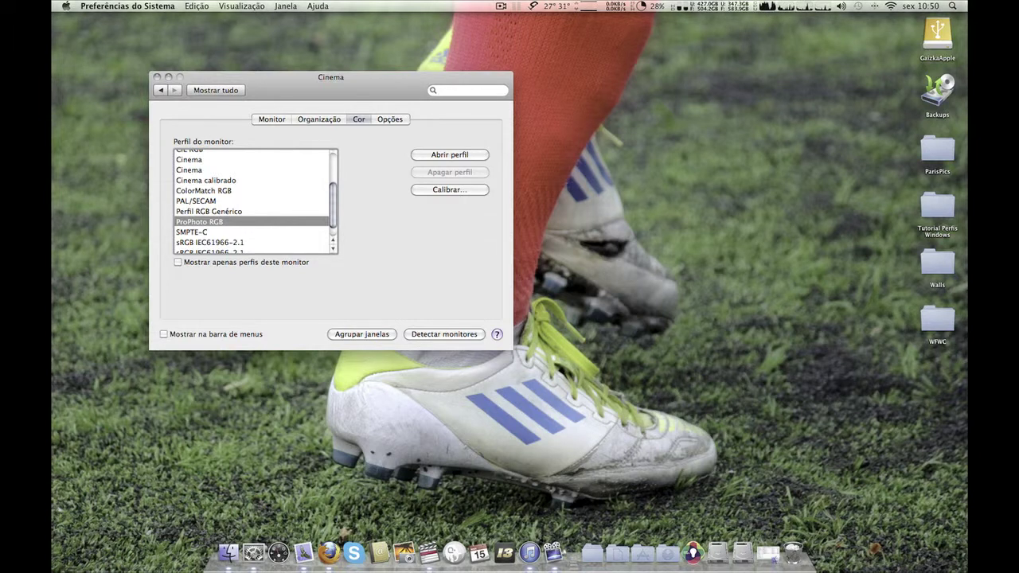
drag(968, 184, 671, 78)
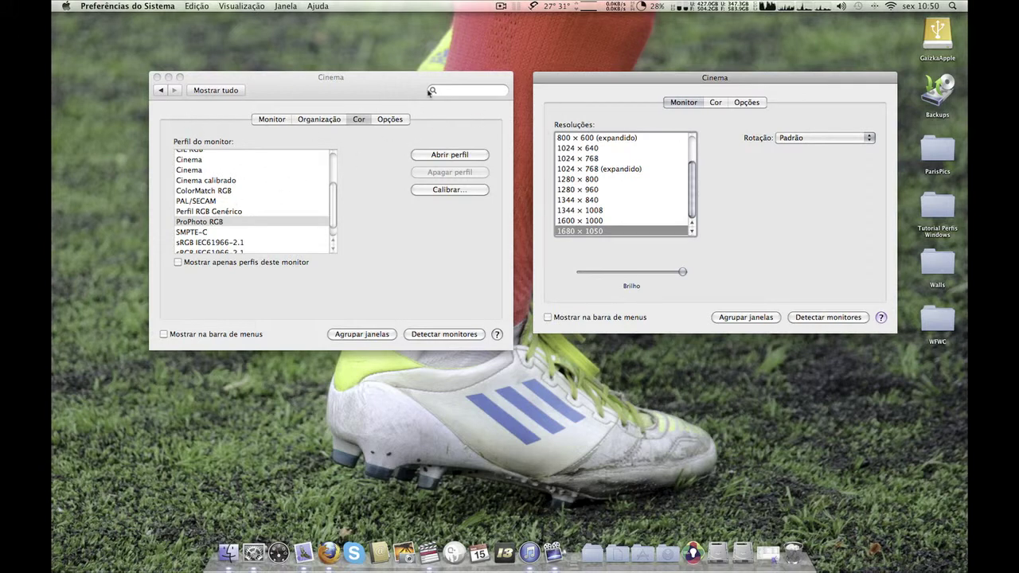
click(714, 102)
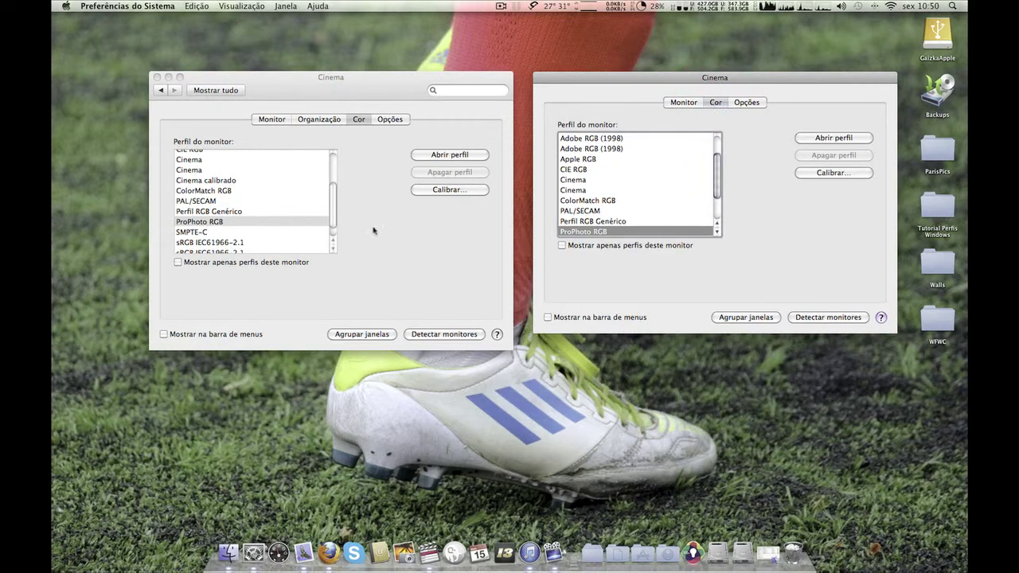
Step: Try the ColorMatch RGB and Perfil RGB Genérico profiles on the second monitor, keeping ProPhoto RGB on the main one
click(617, 201)
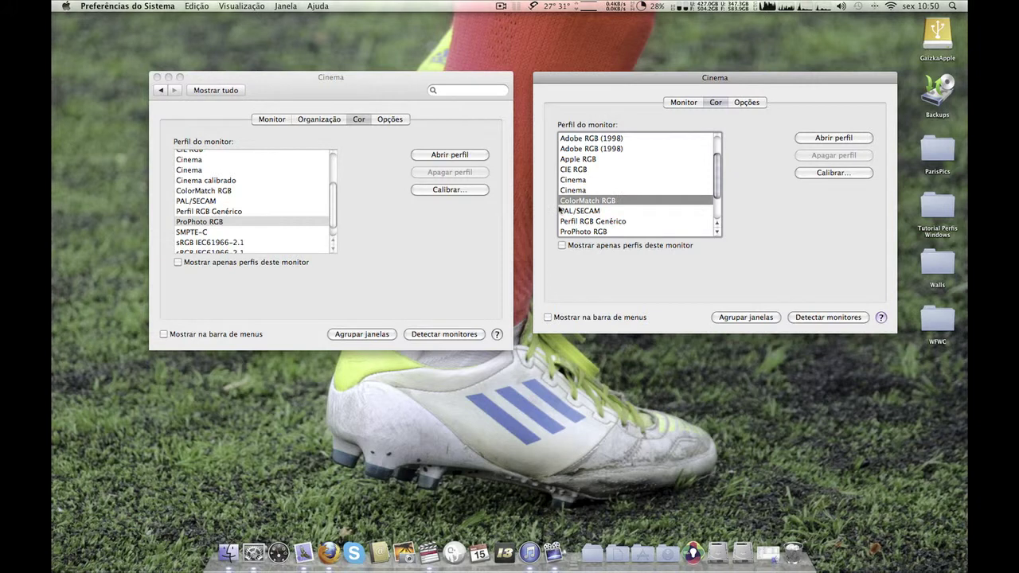
click(224, 223)
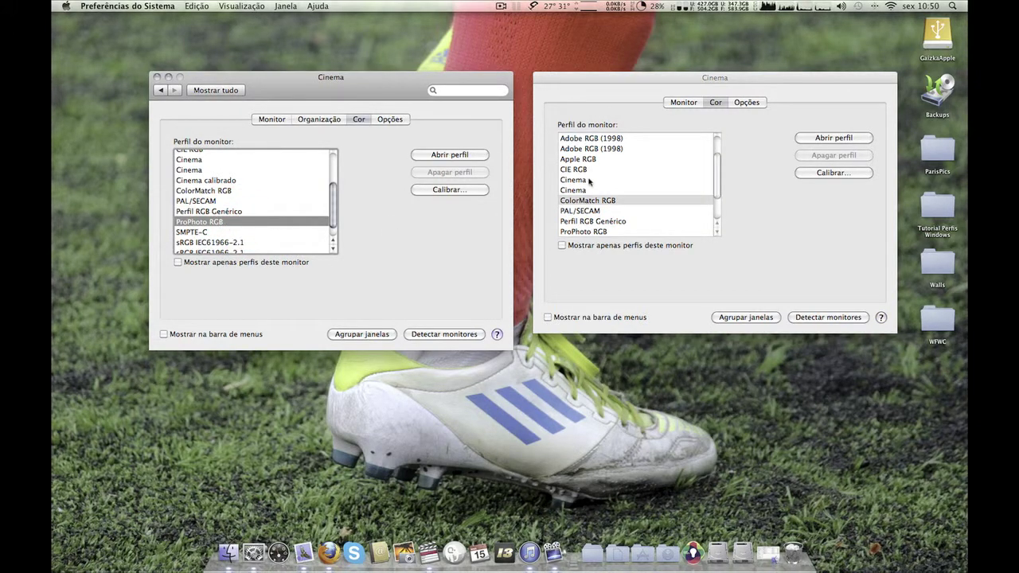
click(611, 202)
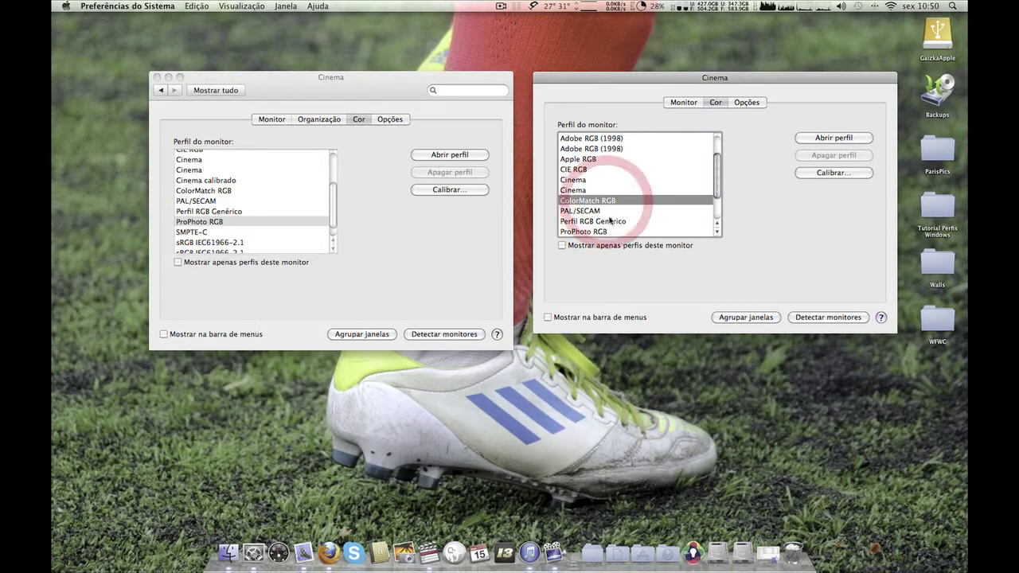
click(605, 222)
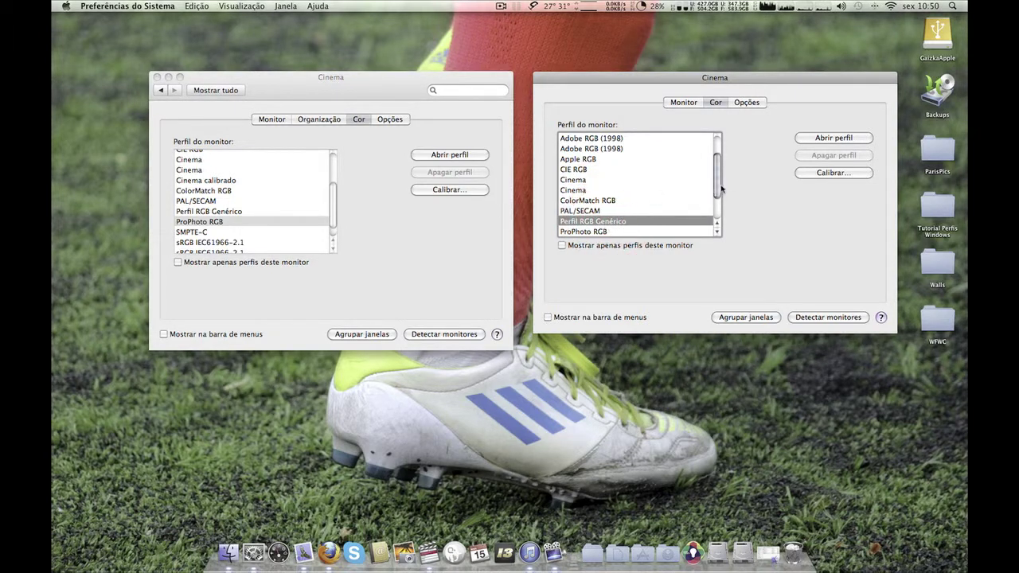
Step: Set the second monitor's colour profile to ProPhoto RGB and move its settings window back to that monitor
drag(719, 190, 707, 201)
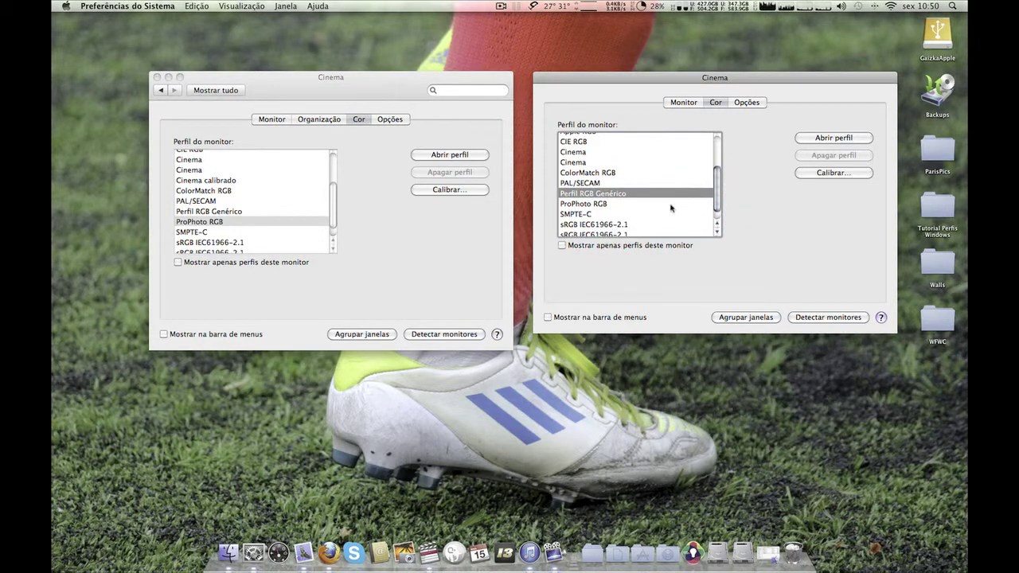
click(671, 205)
drag(639, 81, 967, 151)
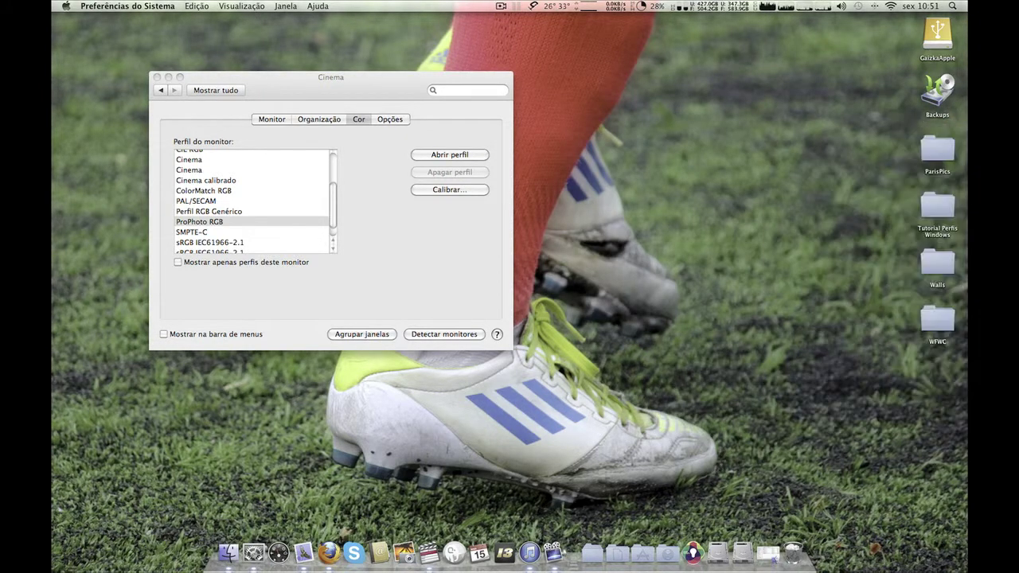